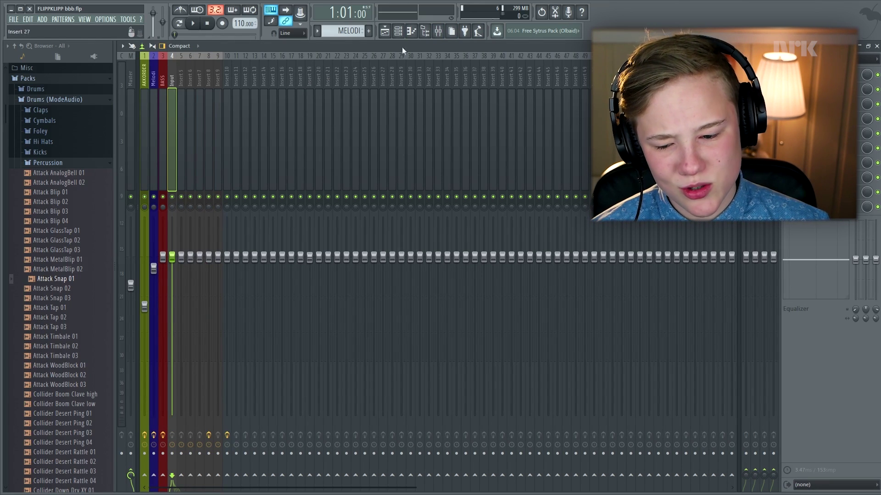
Rename the third Nexus channel in the channel rack as Bass
{"action": "left_click", "coordinate": [397, 35]}
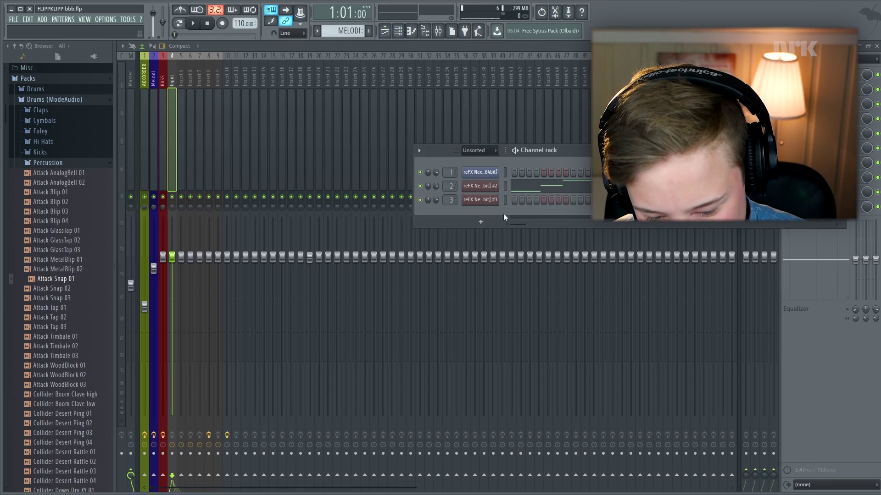
{"action": "left_click", "coordinate": [480, 200]}
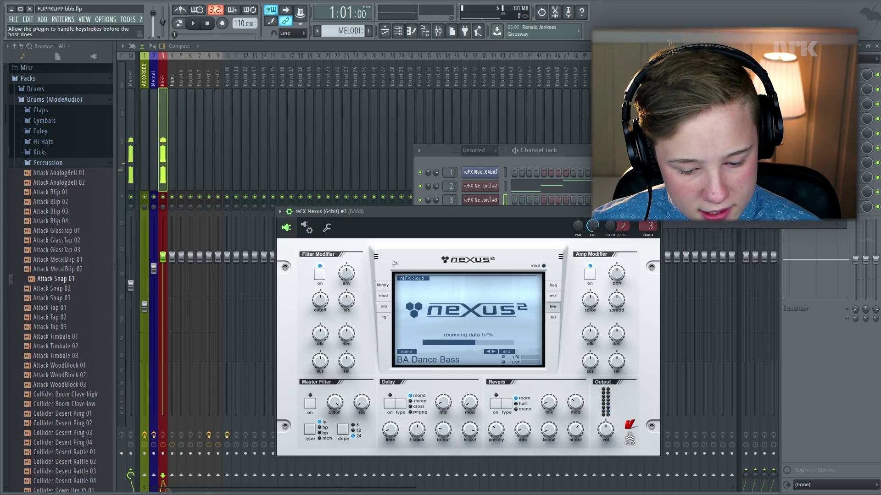
{"action": "left_click", "coordinate": [654, 211]}
{"action": "right_click", "coordinate": [493, 200]}
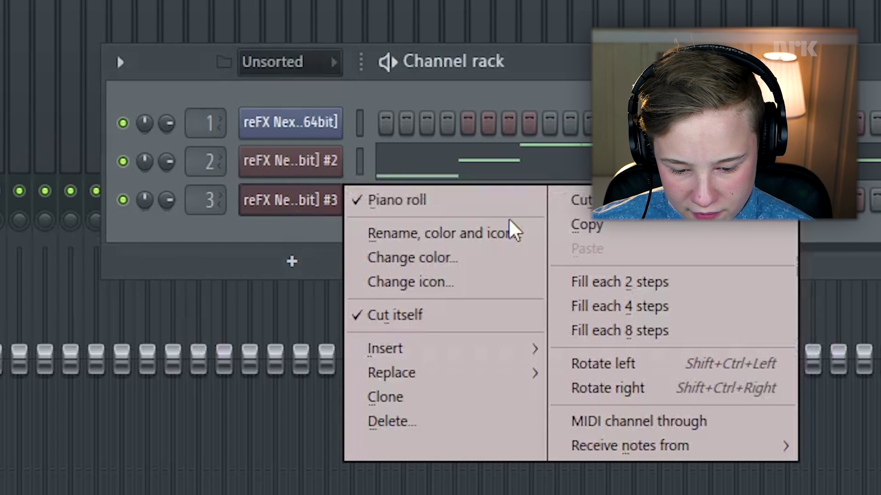
{"action": "left_click", "coordinate": [545, 214]}
{"action": "type", "text": "Ba"}
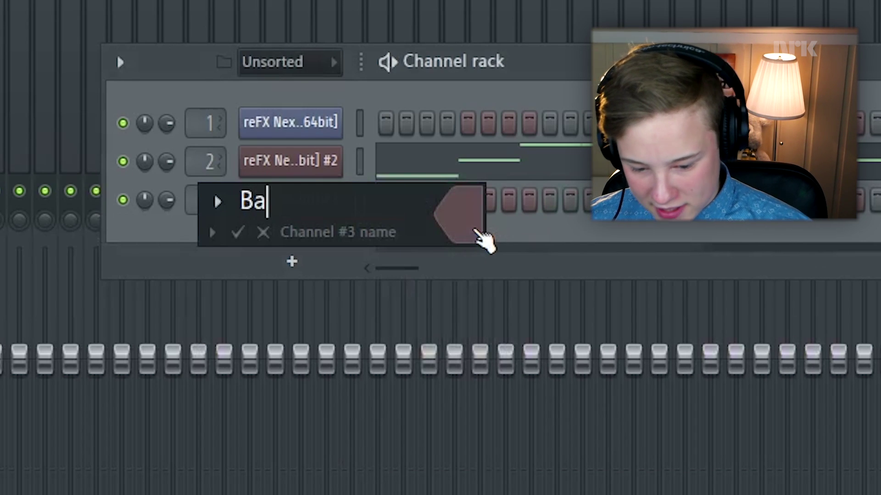
{"action": "type", "text": "ss"}
{"action": "key", "text": "Return"}
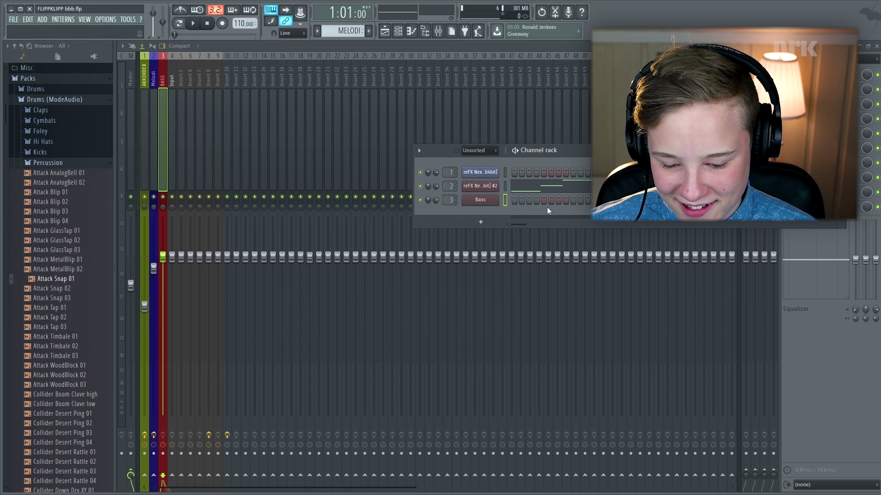
Select and copy the lowest note of every chord in the AKKORDER pattern's piano roll
{"action": "left_click", "coordinate": [158, 120]}
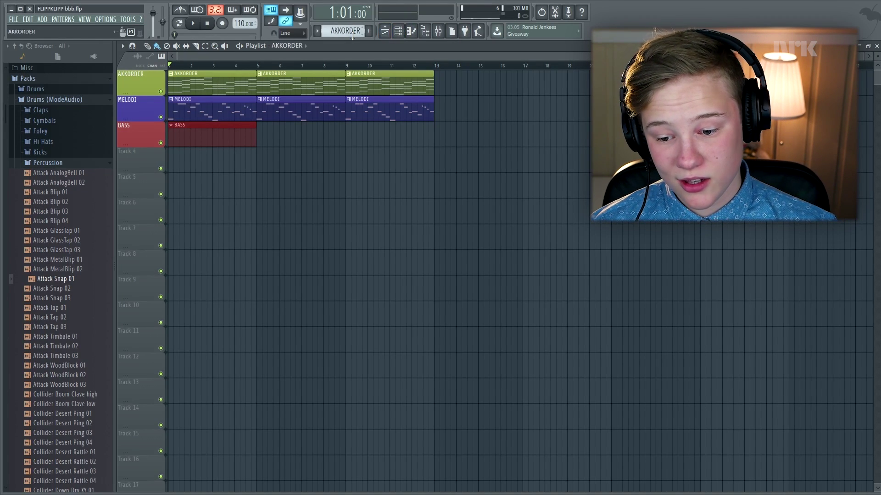
{"action": "left_click", "coordinate": [400, 37]}
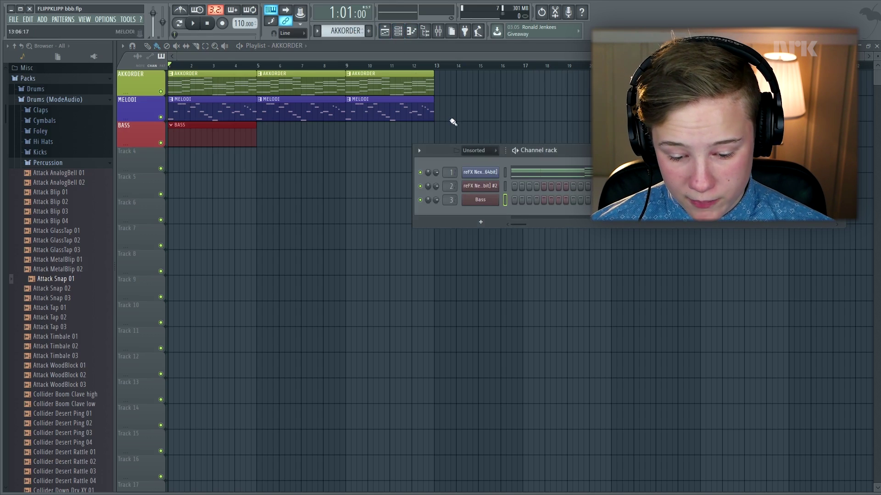
{"action": "left_click", "coordinate": [528, 171]}
{"action": "left_click_drag", "start_coordinate": [760, 373], "coordinate": [595, 219]}
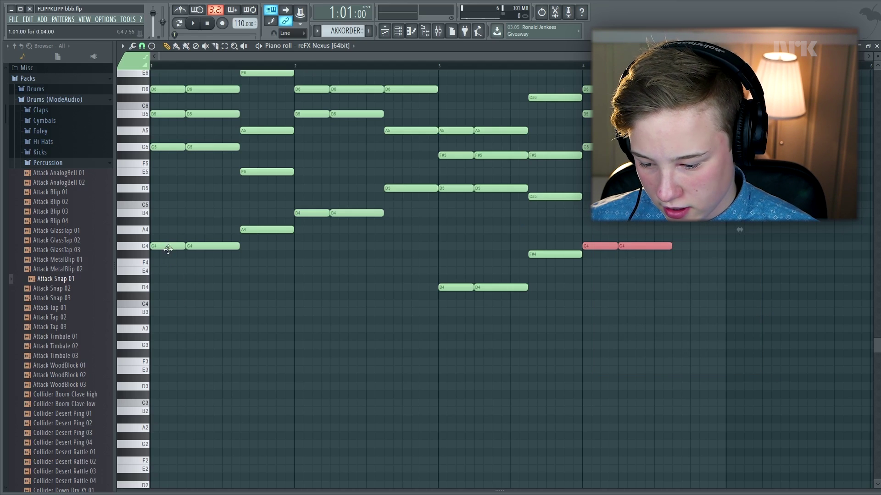
{"action": "left_click", "coordinate": [167, 249], "text": "shift"}
{"action": "left_click", "coordinate": [223, 246], "text": "shift"}
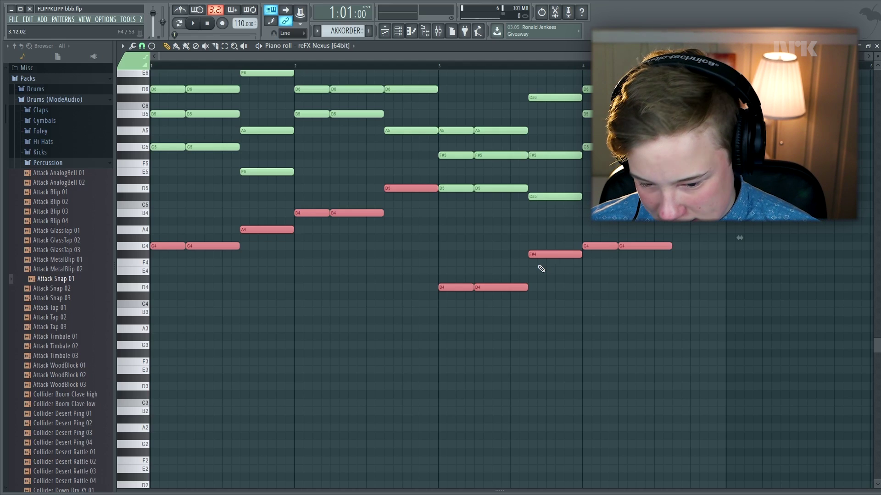
Paste the copied notes into the Bass channel's piano roll in the BASS pattern and play it
{"action": "left_click", "coordinate": [398, 31]}
{"action": "scroll", "coordinate": [338, 35], "scroll_direction": "down", "scroll_amount": 2}
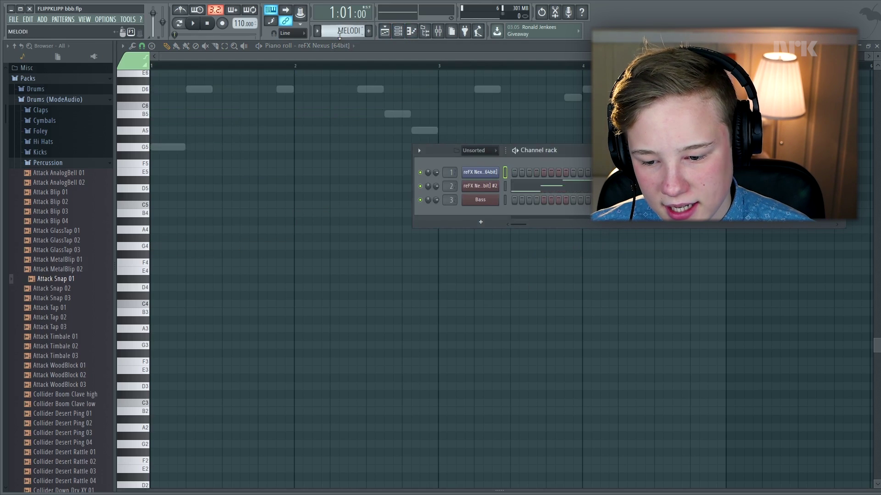
{"action": "left_click", "coordinate": [488, 202]}
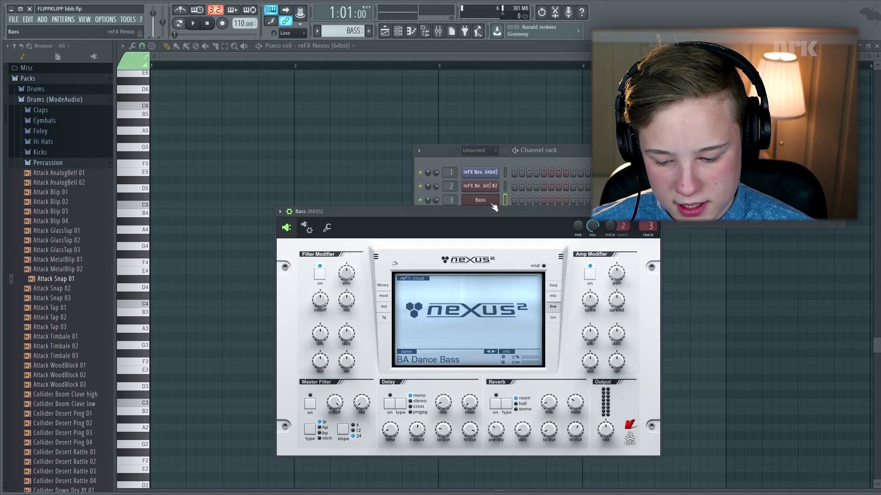
{"action": "right_click", "coordinate": [490, 203]}
{"action": "left_click", "coordinate": [506, 200]}
{"action": "key", "text": "ctrl+v"}
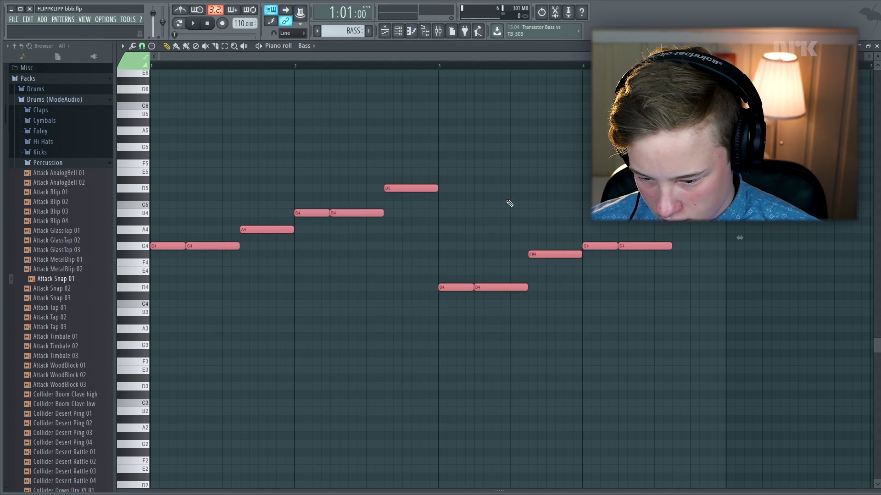
{"action": "key", "text": "space"}
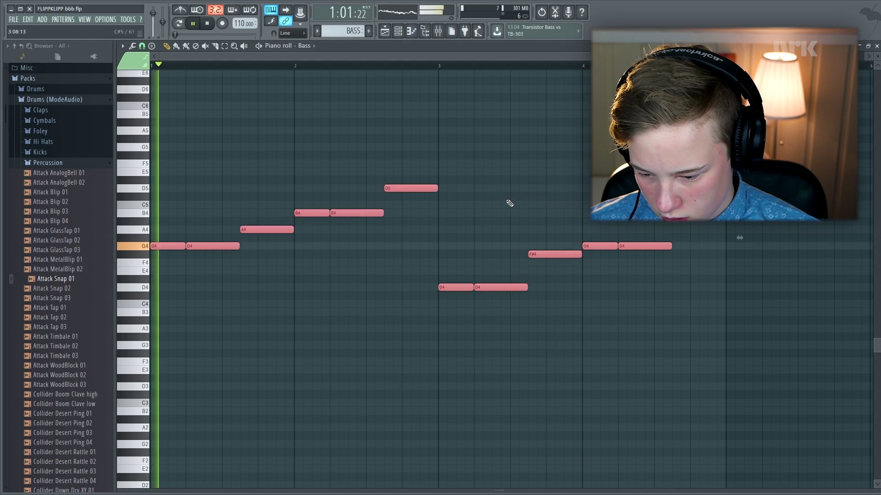
Inspect the AKKORDER mixer track's Fruity parametric EQ 2 and audition the Melodi track with its two effects off and on
{"action": "left_click", "coordinate": [385, 31]}
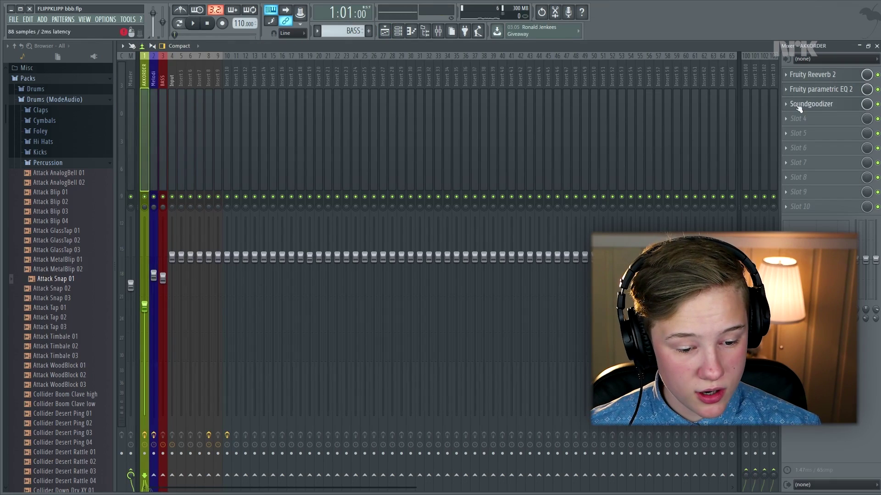
{"action": "left_click", "coordinate": [799, 89]}
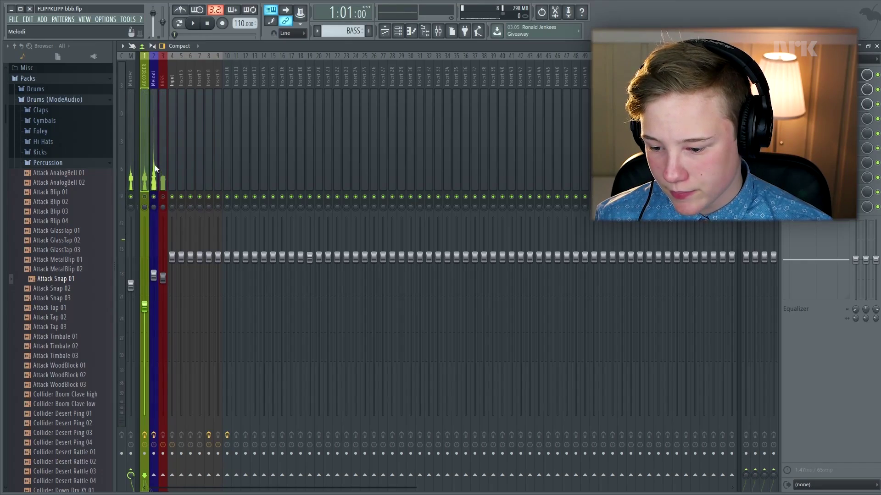
{"action": "left_click", "coordinate": [155, 164]}
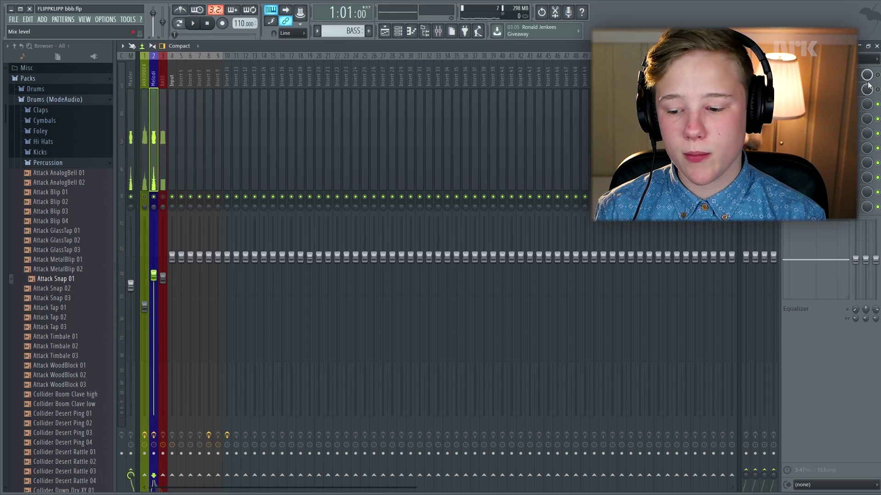
{"action": "key", "text": "space"}
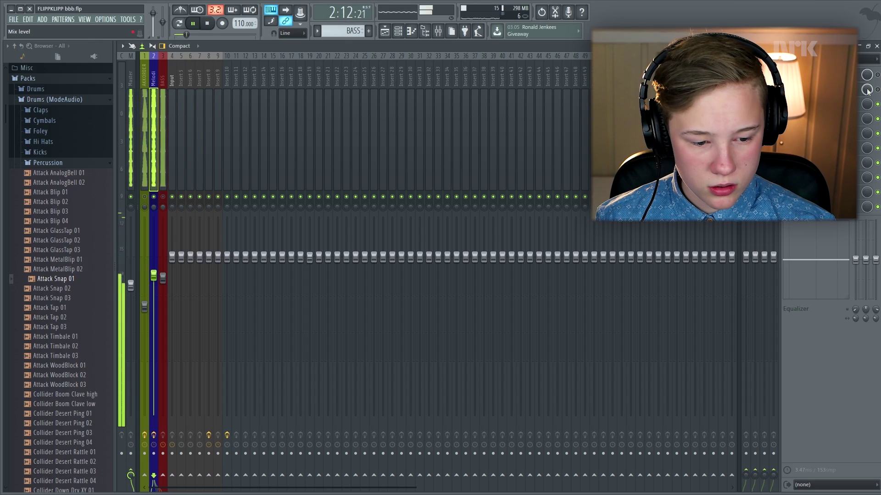
{"action": "key", "text": "space"}
{"action": "key", "text": "space"}
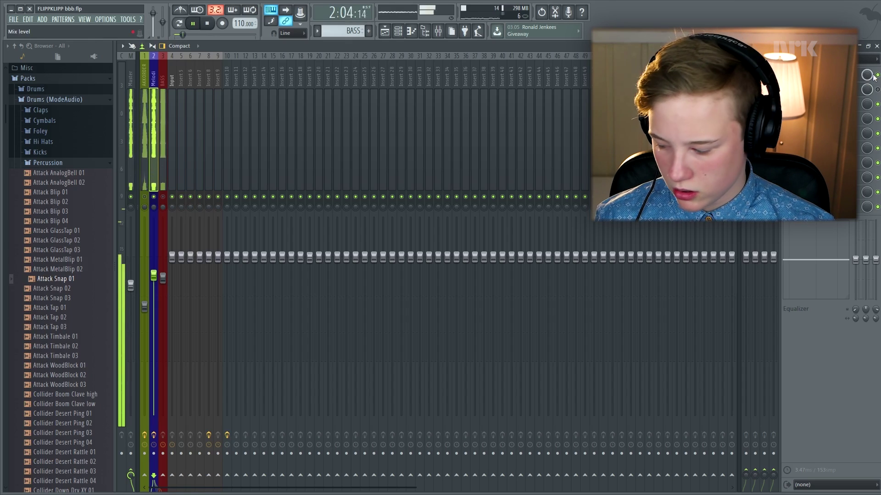
{"action": "key", "text": "space"}
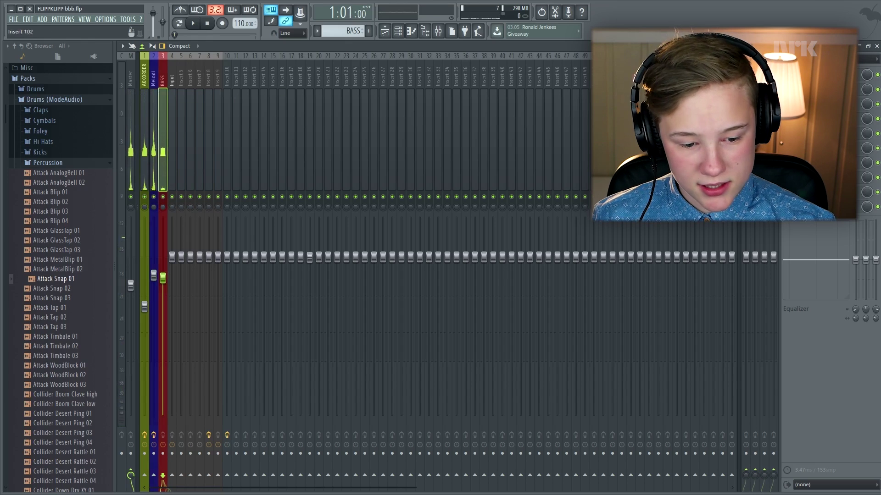
Load Fruity Parametric EQ 2 into the first effect slot of the BASS mixer track
{"action": "left_click", "coordinate": [786, 74]}
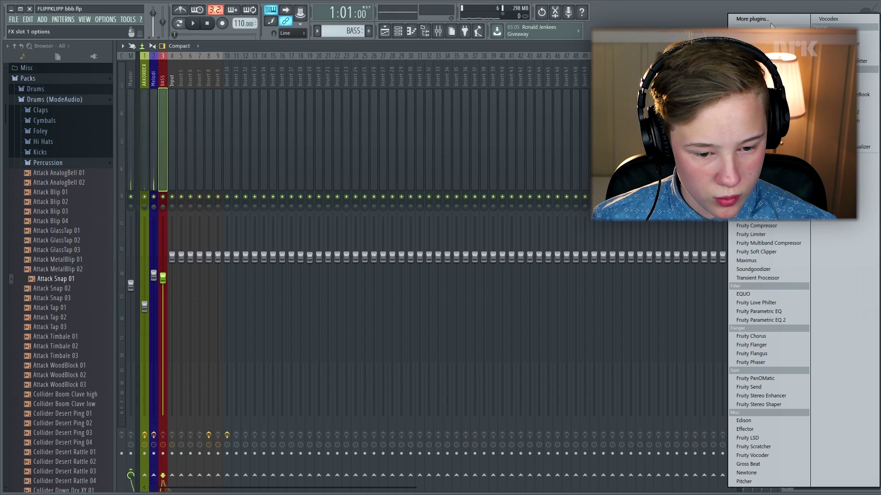
{"action": "left_click", "coordinate": [780, 320]}
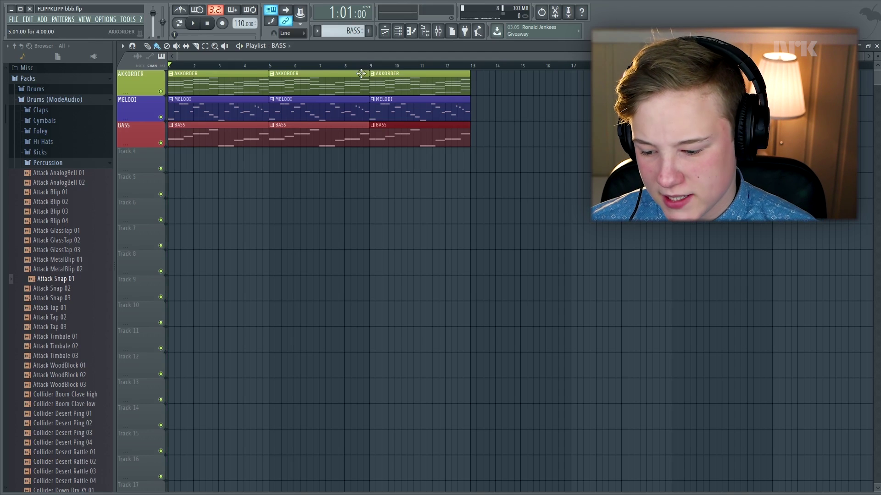
Rename playlist track 4 as Kick
{"action": "right_click", "coordinate": [146, 152]}
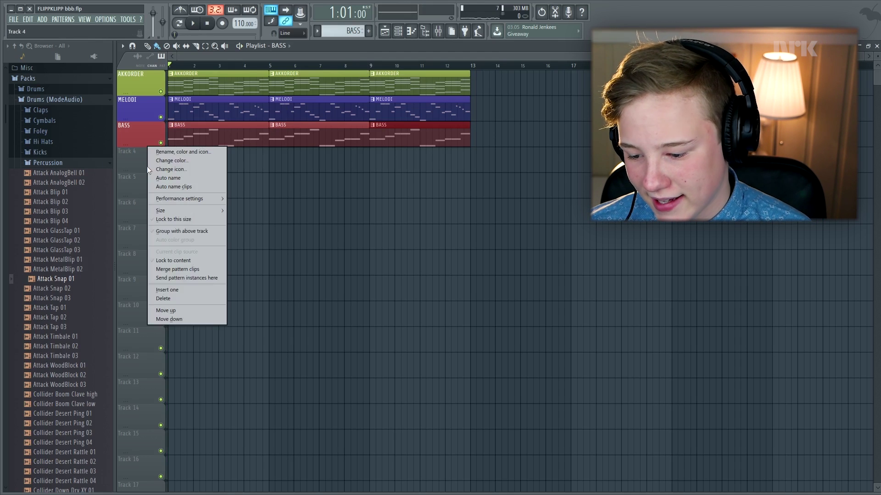
{"action": "left_click", "coordinate": [179, 155]}
{"action": "type", "text": "Kick"}
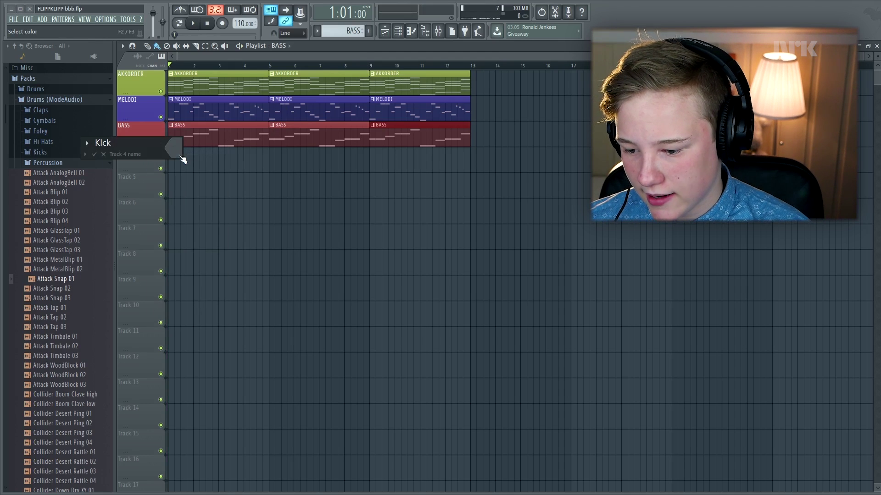
Add the 707 Kick and Grv Kick 18 samples as new channels in the channel rack
{"action": "left_click", "coordinate": [41, 290]}
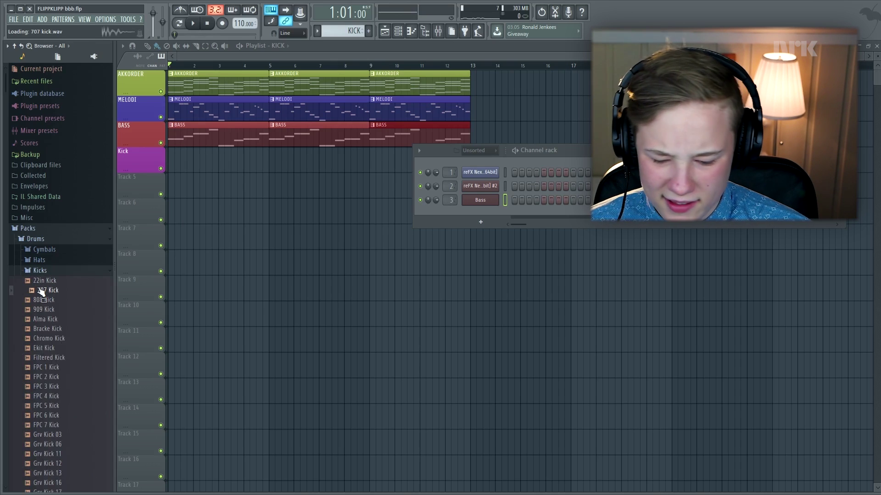
{"action": "left_click_drag", "start_coordinate": [41, 292], "coordinate": [441, 214]}
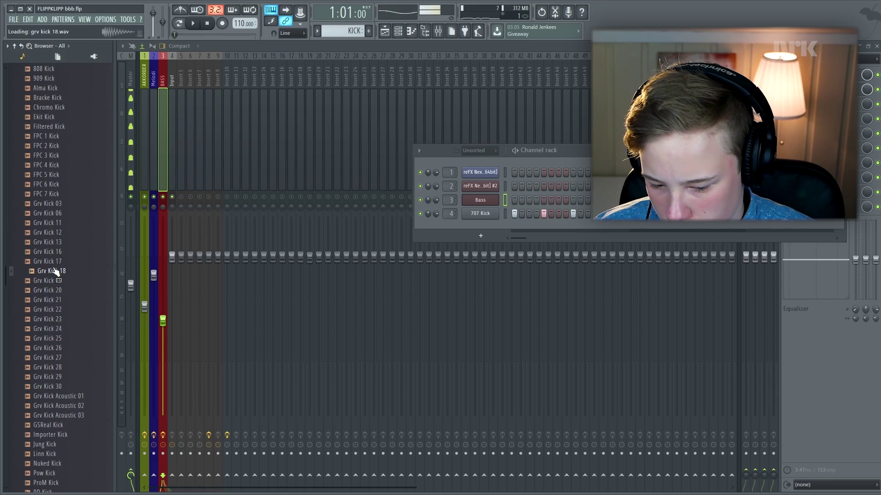
{"action": "left_click_drag", "start_coordinate": [46, 270], "coordinate": [475, 226]}
{"action": "left_click_drag", "start_coordinate": [466, 222], "coordinate": [467, 224]}
Place Grv Kick 18 hits on steps 1, 5, 9 and 13 of the KICK pattern while playing it
{"action": "left_click", "coordinate": [514, 228]}
{"action": "key", "text": "space"}
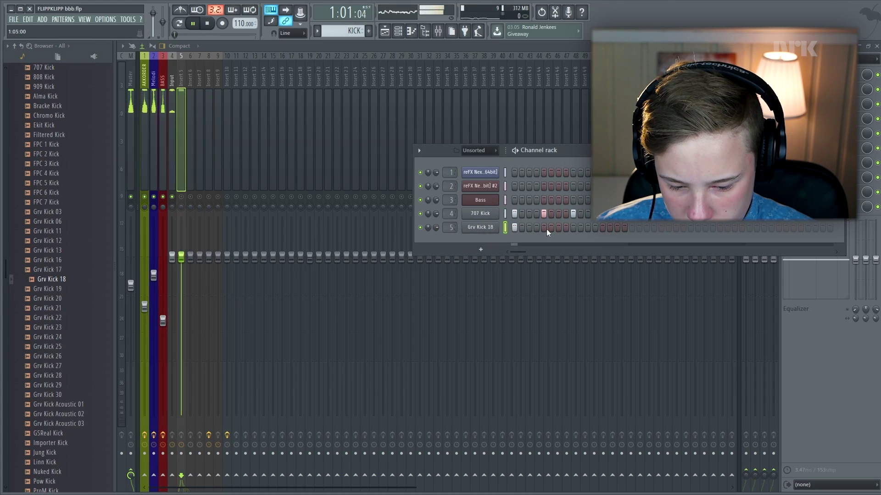
{"action": "left_click", "coordinate": [544, 229]}
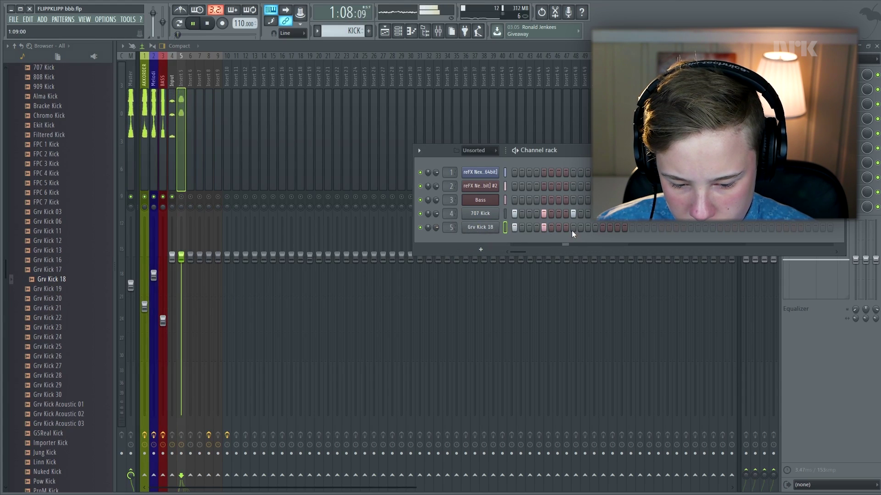
{"action": "left_click", "coordinate": [572, 230]}
{"action": "left_click", "coordinate": [602, 228]}
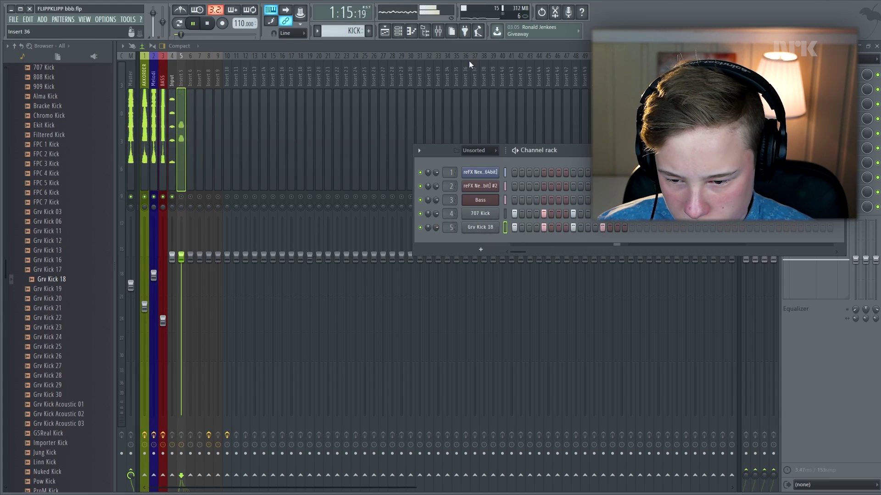
Unmute mixer insert 5 and lower its volume fader
{"action": "left_click", "coordinate": [443, 27]}
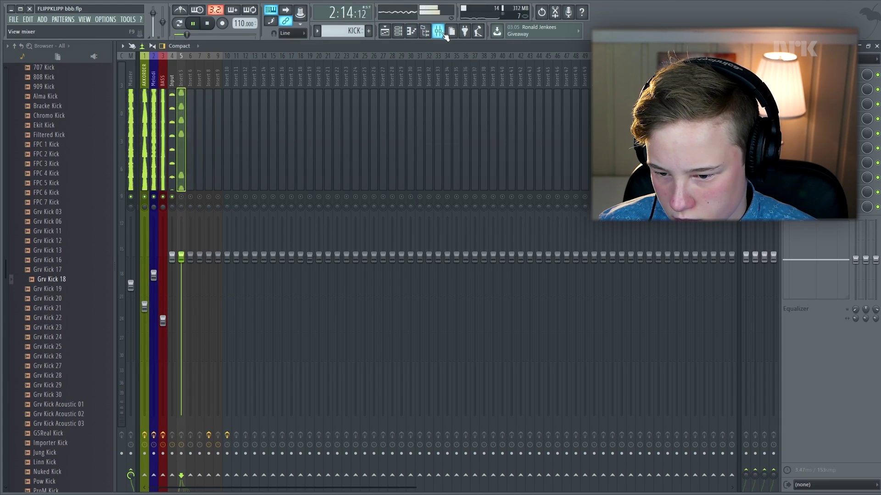
{"action": "left_click", "coordinate": [443, 27]}
{"action": "left_click", "coordinate": [438, 30]}
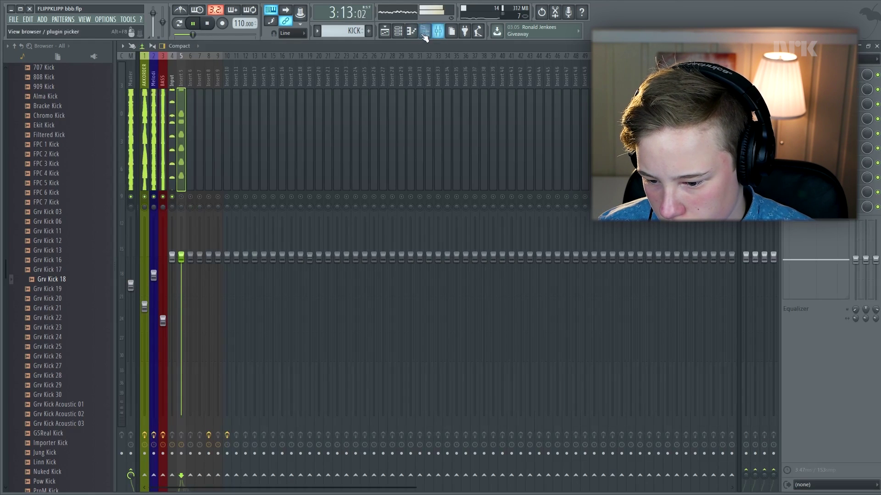
{"action": "left_click", "coordinate": [182, 197]}
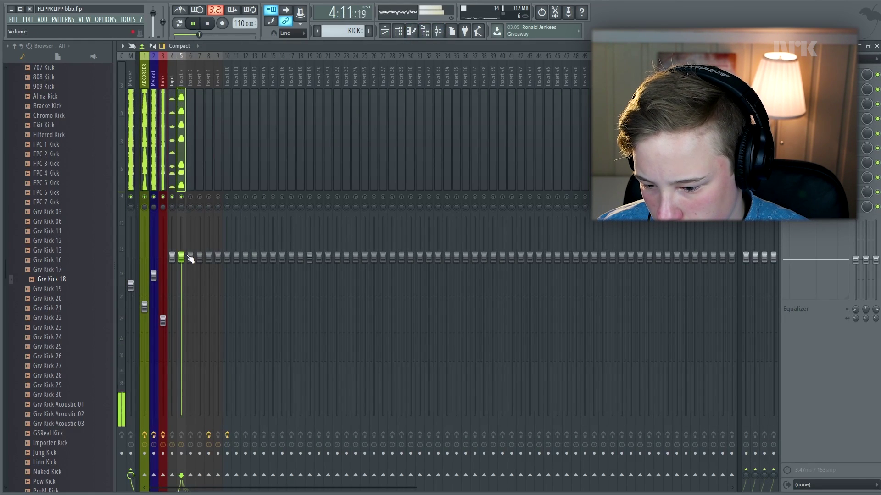
{"action": "left_click_drag", "start_coordinate": [182, 257], "coordinate": [187, 288]}
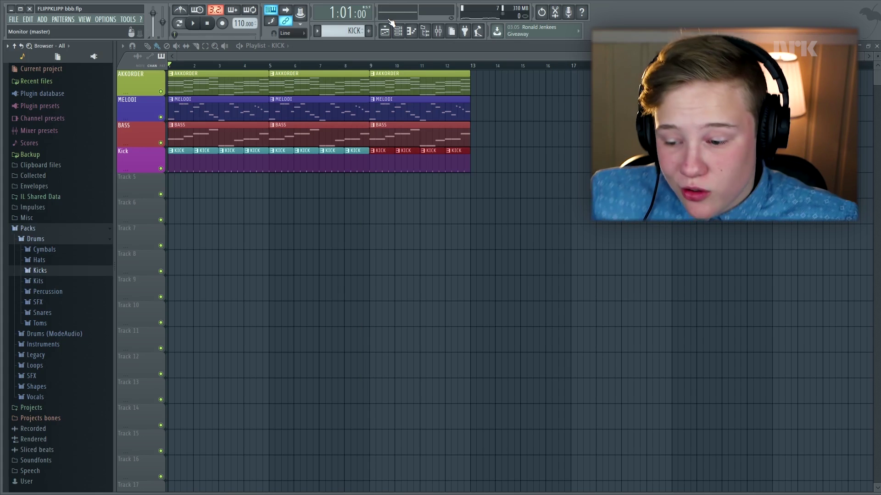
{"action": "left_click", "coordinate": [411, 31]}
{"action": "left_click", "coordinate": [398, 31]}
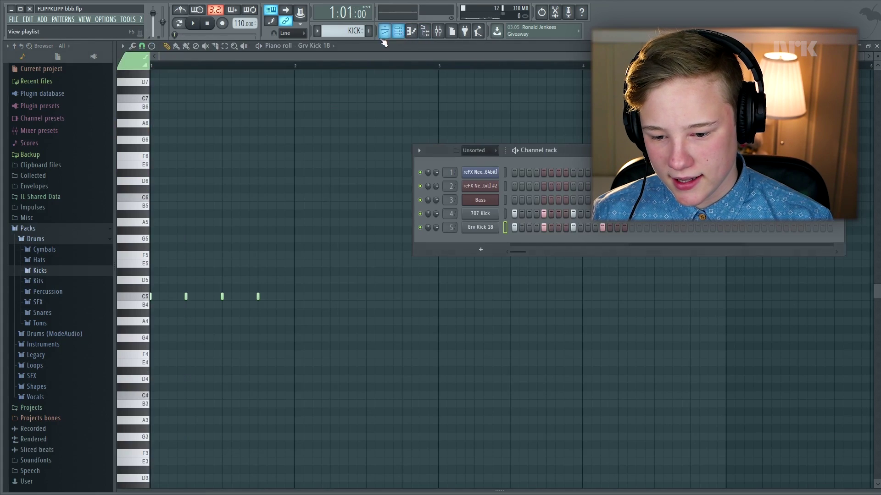
{"action": "left_click", "coordinate": [385, 31]}
Clone the reFX Nexus #2 channel in the channel rack
{"action": "left_click", "coordinate": [398, 32]}
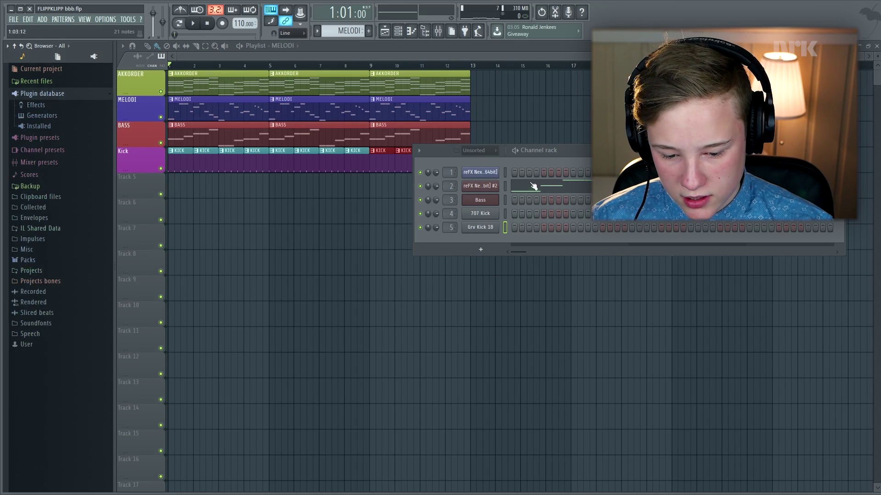
{"action": "right_click", "coordinate": [498, 181]}
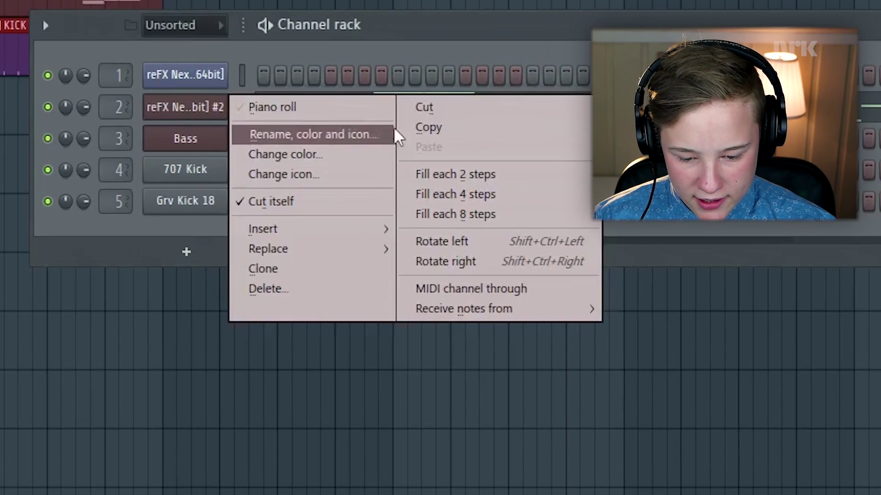
{"action": "left_click", "coordinate": [514, 257]}
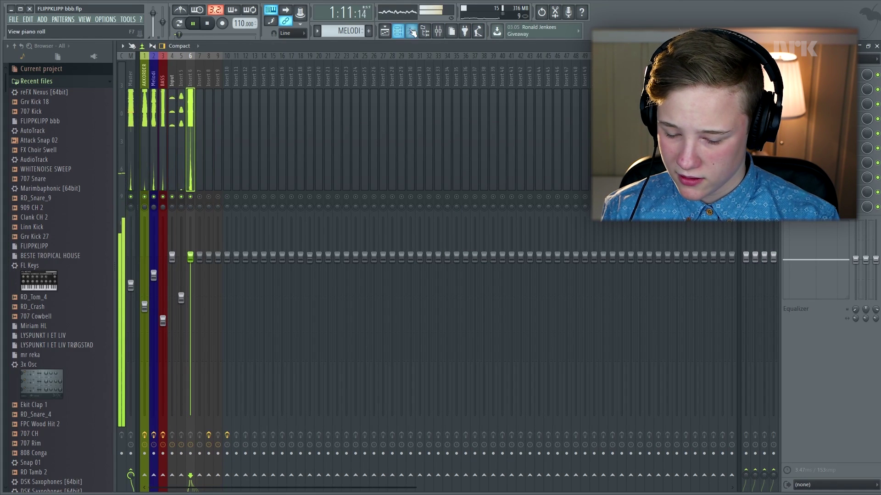
Lower the volume fader of mixer insert 6 while the song plays, and stop playback
{"action": "left_click", "coordinate": [411, 31]}
{"action": "left_click", "coordinate": [387, 33]}
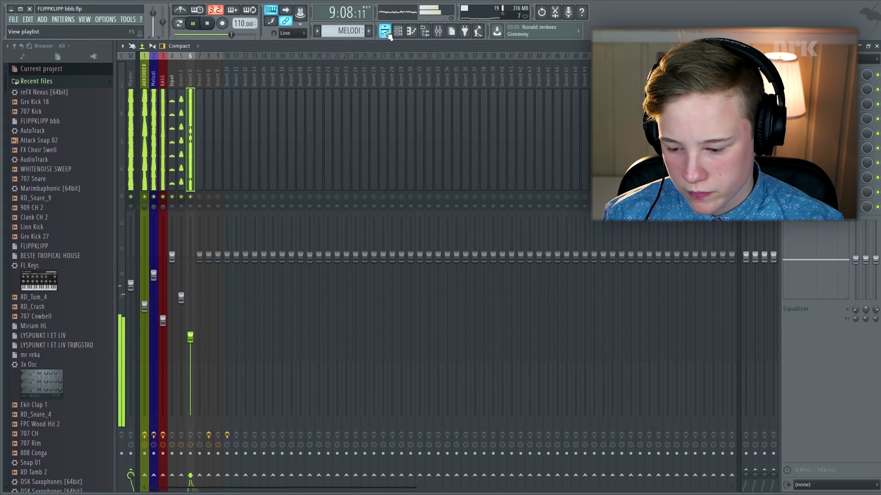
{"action": "key", "text": "space"}
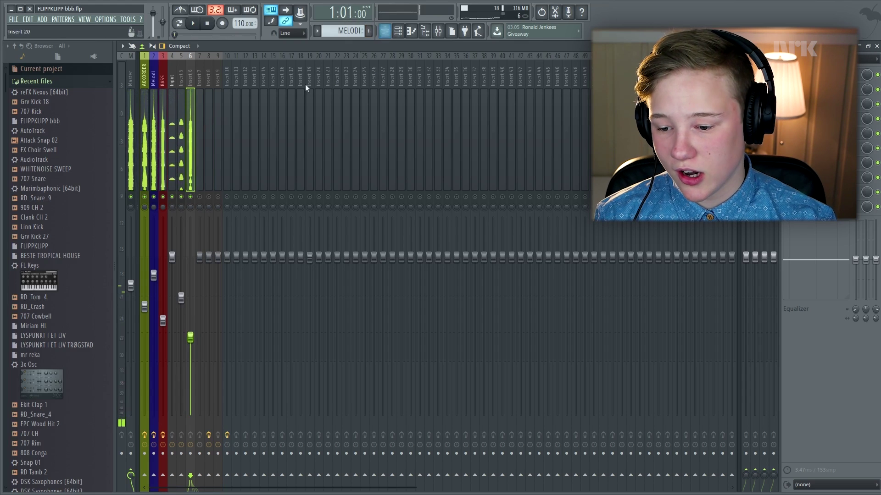
Set up the reFX Nexus #4 channel on mixer insert 7 and browse its Dance Leads presets during playback
{"action": "left_click", "coordinate": [199, 132]}
{"action": "left_click", "coordinate": [398, 32]}
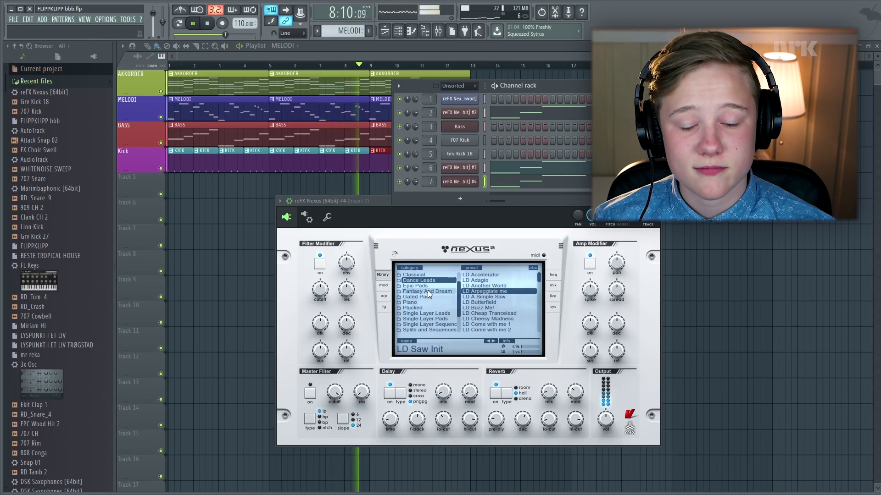
{"action": "key", "text": "space"}
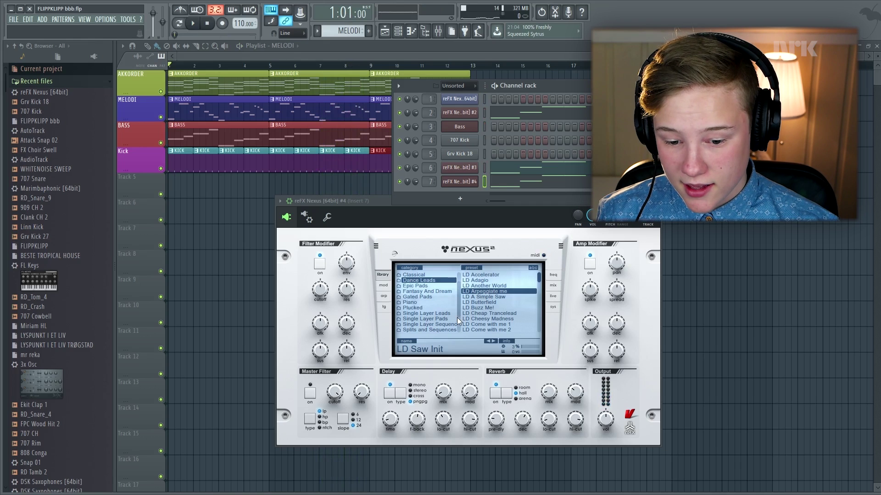
Extend the melody, bass and kick clips through bar 16 and lower the fader of mixer insert 7
{"action": "left_click_drag", "start_coordinate": [539, 80], "coordinate": [684, 80]}
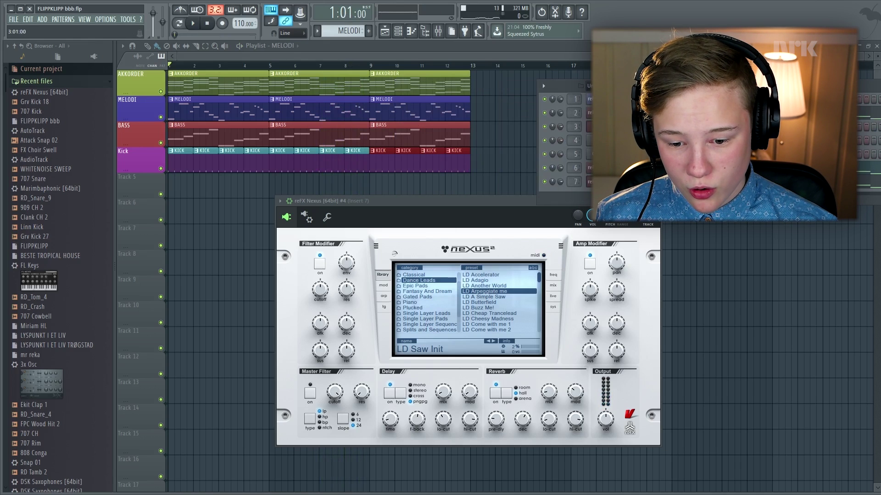
{"action": "left_click", "coordinate": [386, 31]}
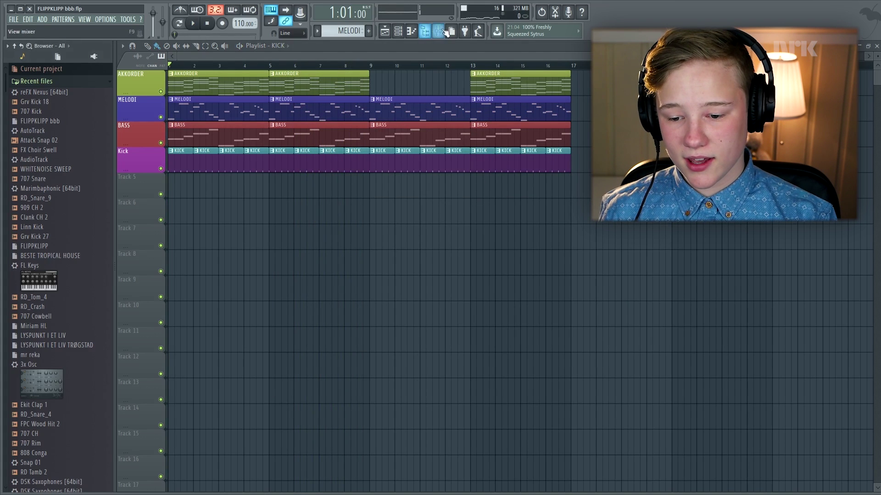
{"action": "left_click", "coordinate": [435, 30]}
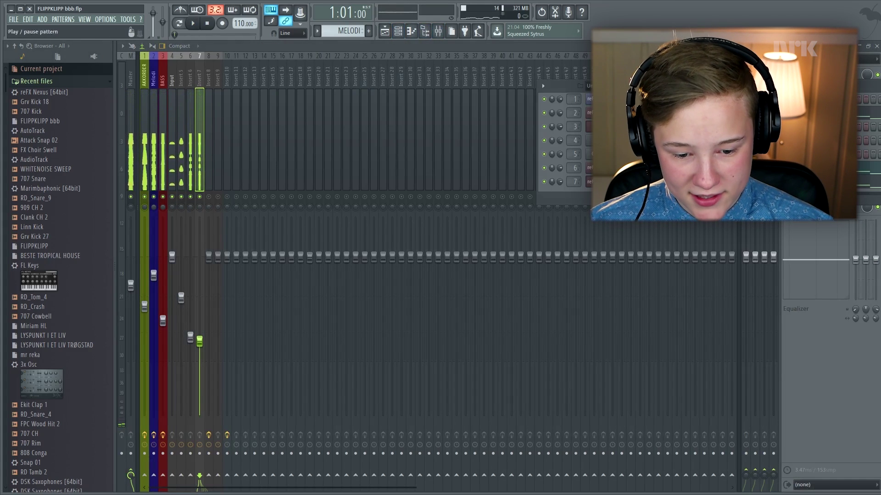
Create a new pattern named Melodi 2
{"action": "key", "text": "F4"}
{"action": "type", "text": "Melodi"}
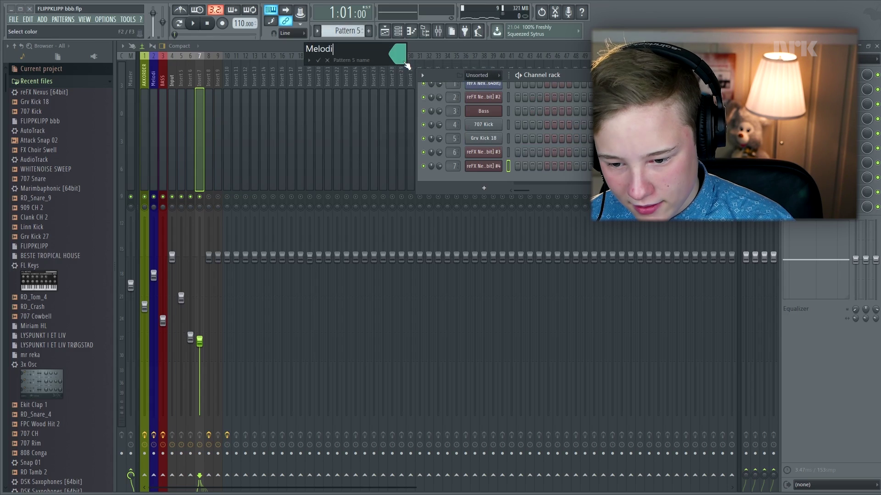
{"action": "type", "text": " 2"}
{"action": "key", "text": "Return"}
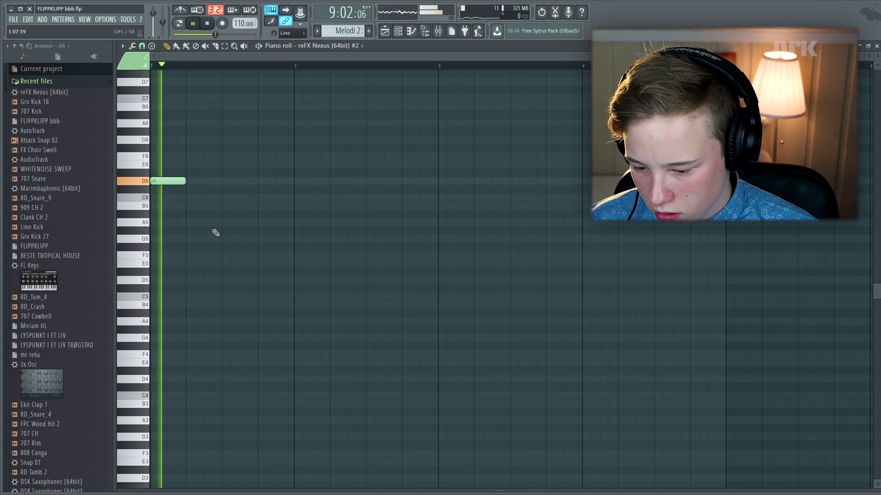
Write the Melodi 2 notes starting with D6, A5 and F6, checking by playback, and place the clip on track 5 at bar 9
{"action": "key", "text": "space"}
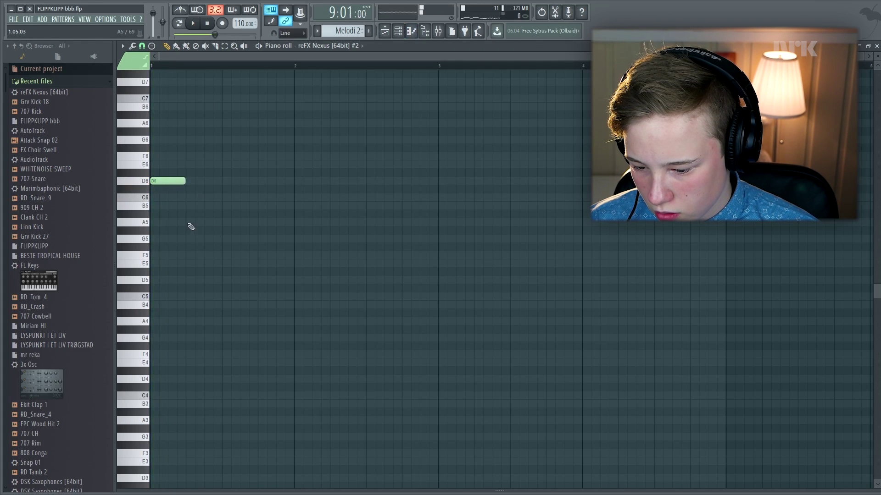
{"action": "key", "text": "space"}
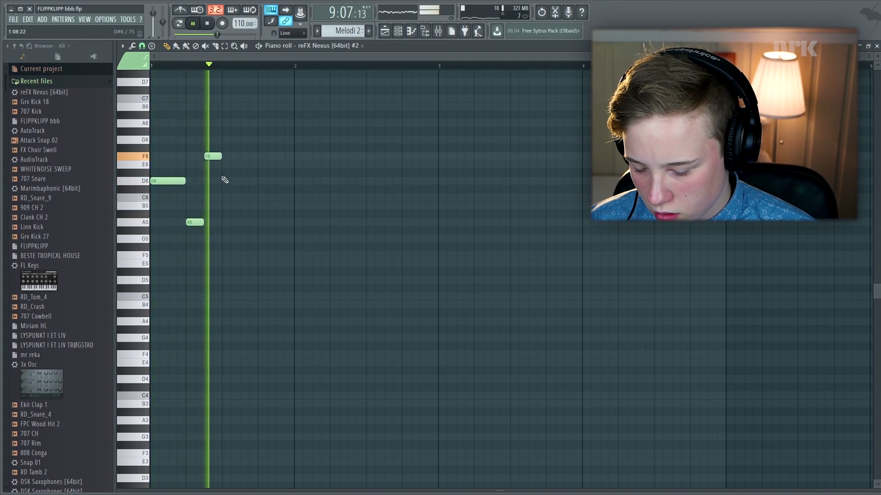
{"action": "key", "text": "space"}
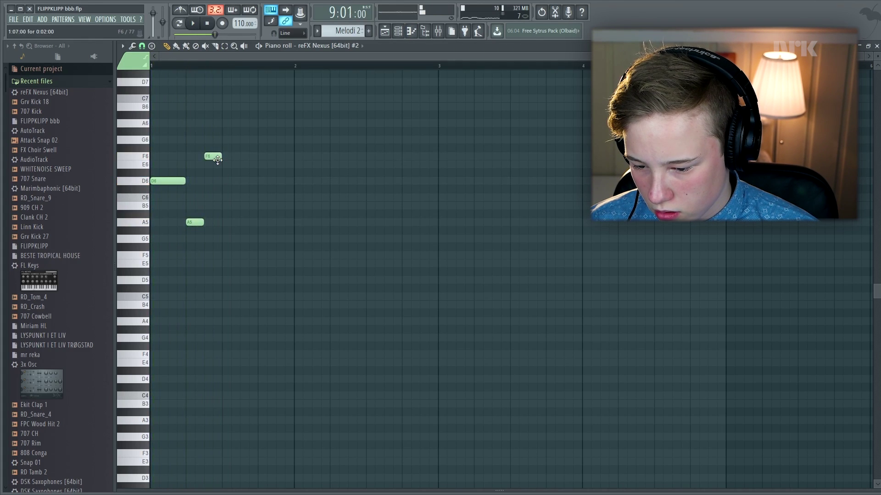
{"action": "key", "text": "space"}
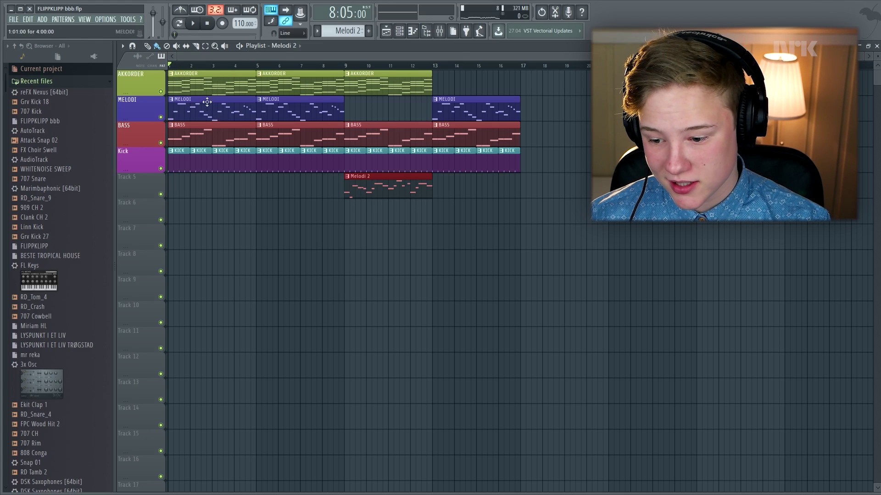
Listen to the BASS track soloed, restore the other tracks and stop playback
{"action": "right_click", "coordinate": [163, 144]}
{"action": "key", "text": "space"}
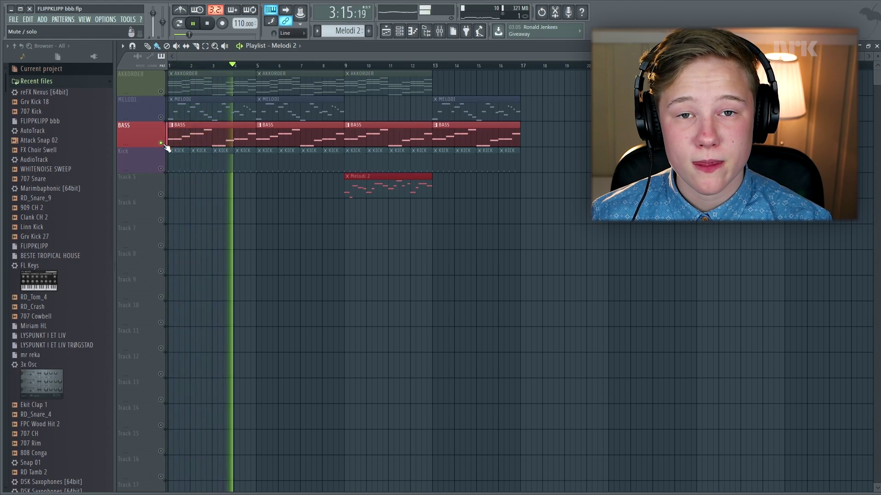
{"action": "right_click", "coordinate": [160, 142]}
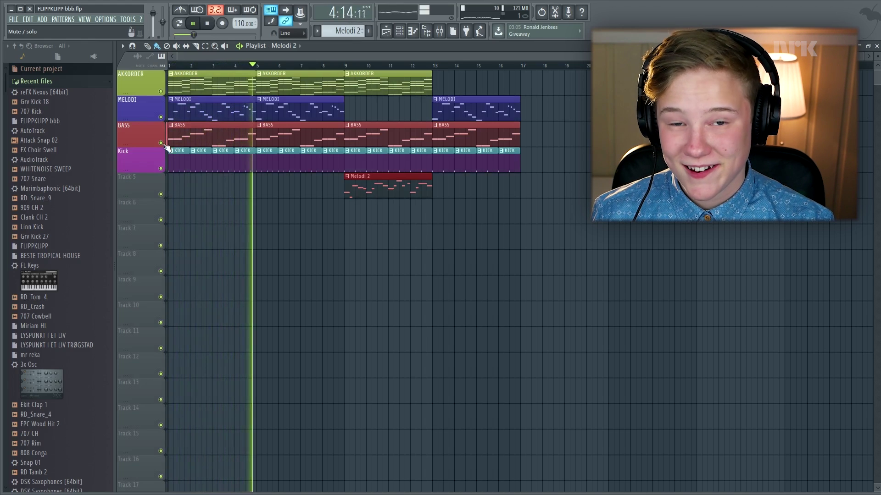
{"action": "key", "text": "space"}
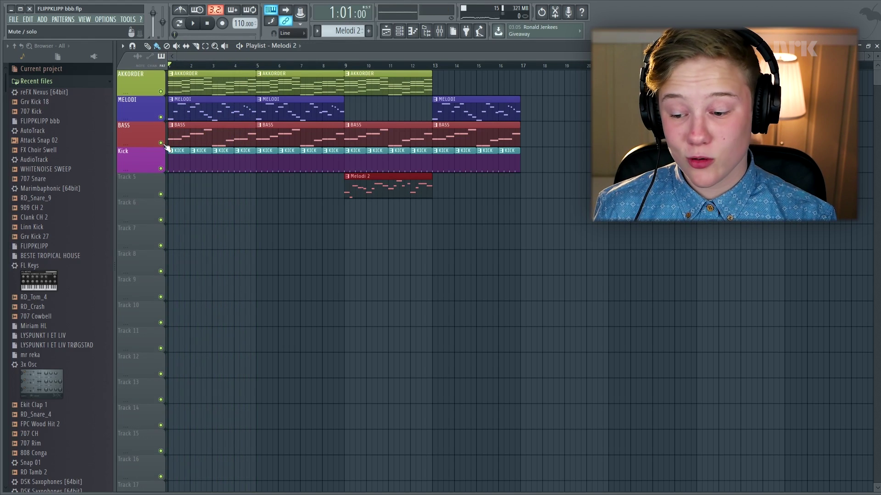
Listen to the Kick track soloed, stop playback and restore the other tracks
{"action": "right_click", "coordinate": [161, 169]}
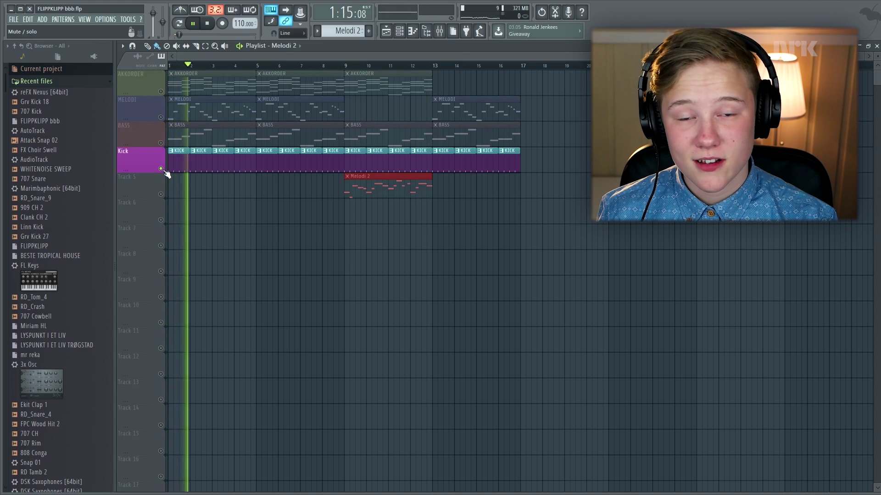
{"action": "key", "text": "space"}
{"action": "right_click", "coordinate": [161, 169]}
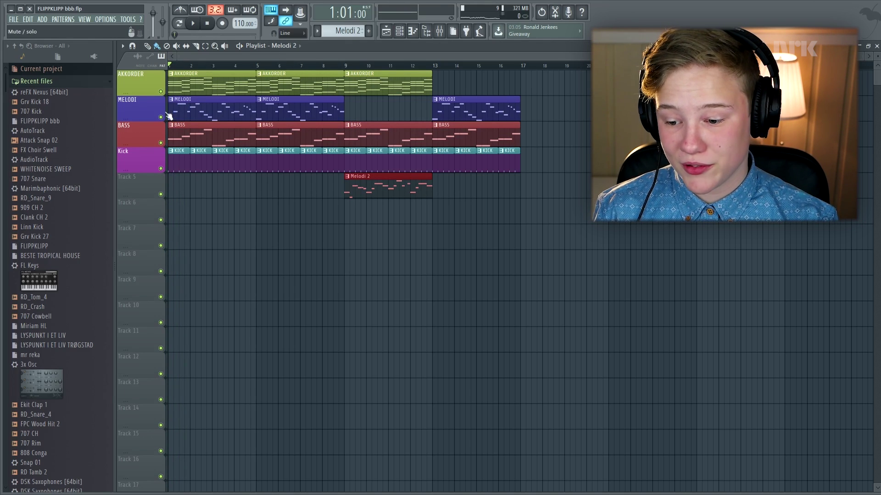
Listen to the MELODI track soloed, stop playback and restore the other tracks
{"action": "right_click", "coordinate": [160, 118]}
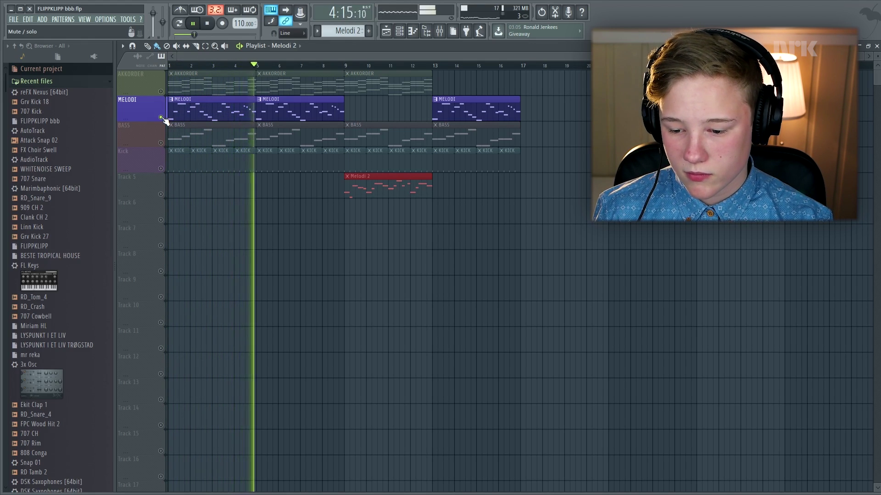
{"action": "key", "text": "space"}
{"action": "right_click", "coordinate": [161, 118]}
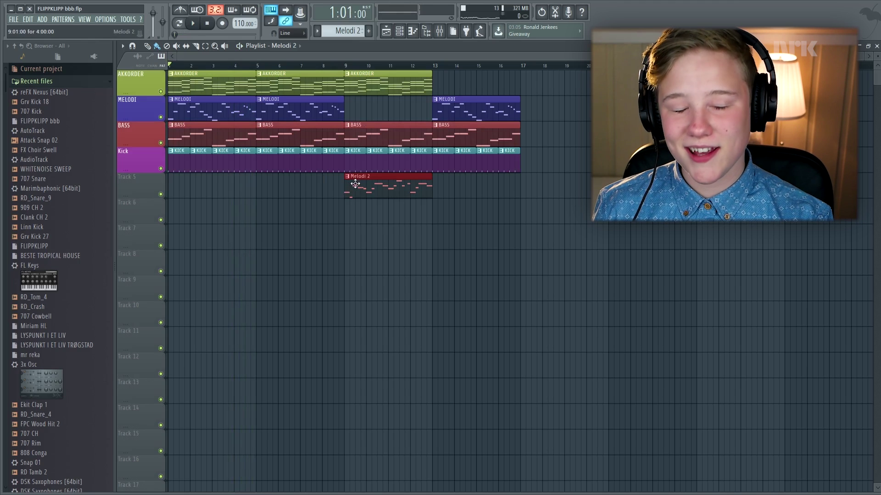
Listen to the Melodi 2 clip on track 5 soloed from bar 9, restore the other tracks and stop playback
{"action": "right_click", "coordinate": [161, 194]}
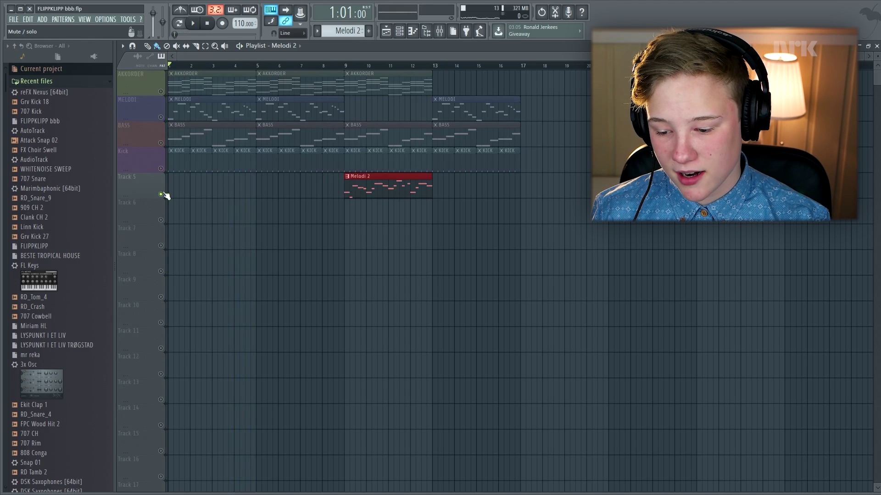
{"action": "left_click", "coordinate": [346, 66]}
{"action": "key", "text": "space"}
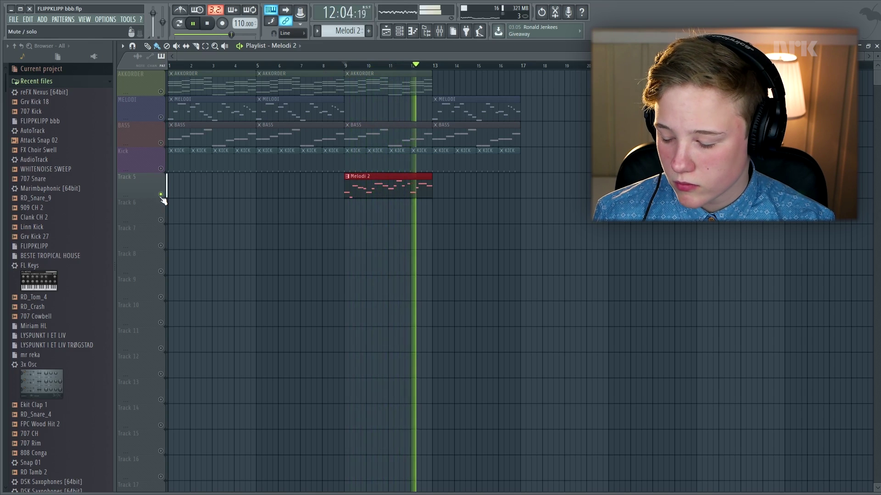
{"action": "right_click", "coordinate": [160, 194]}
{"action": "key", "text": "space"}
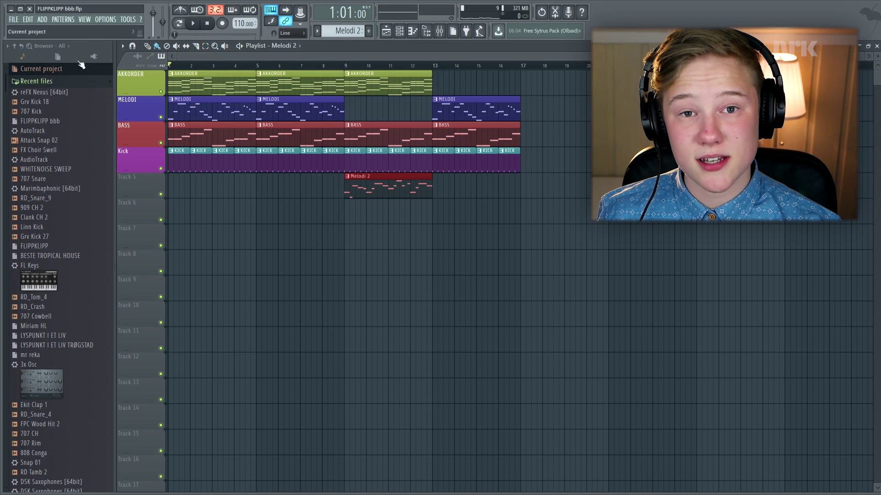
Play the full arrangement and add an AKKORDER clip at bar 13 on the chord track
{"action": "key", "text": "space"}
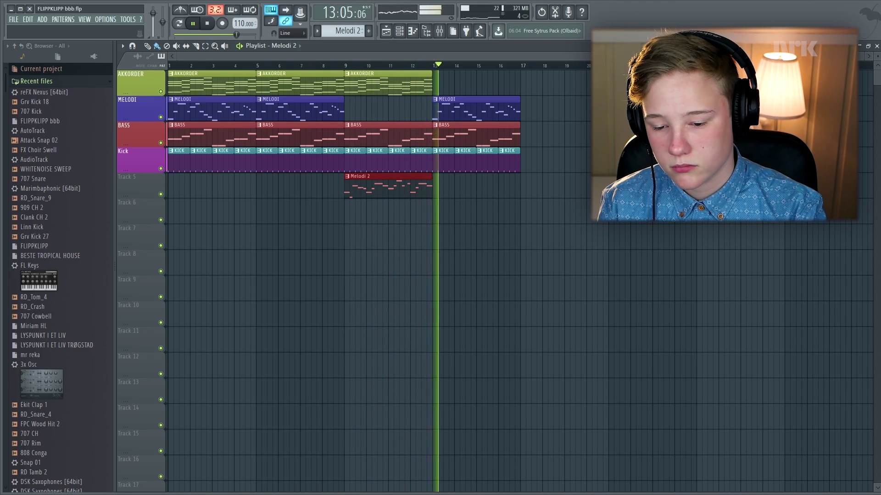
{"action": "left_click", "coordinate": [482, 82]}
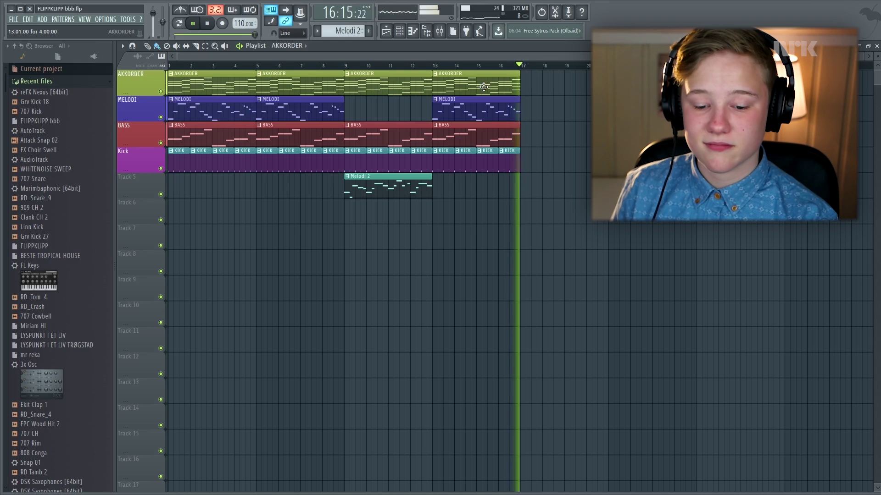
{"action": "key", "text": "space"}
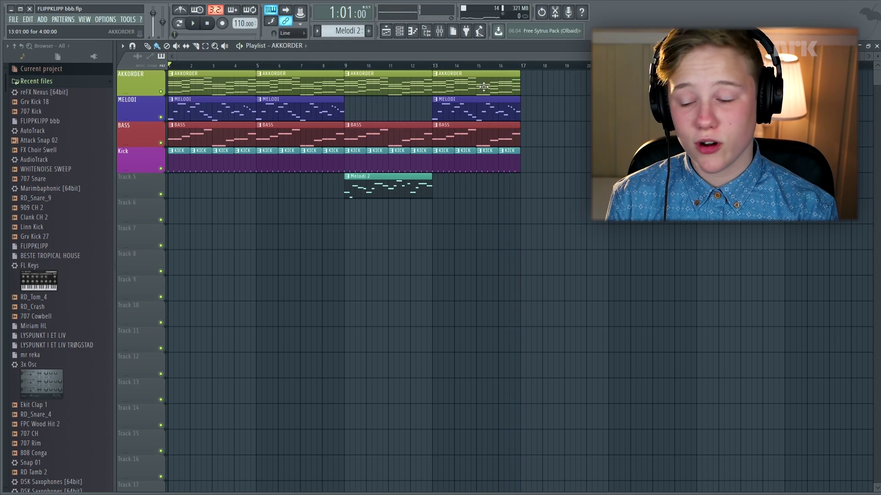